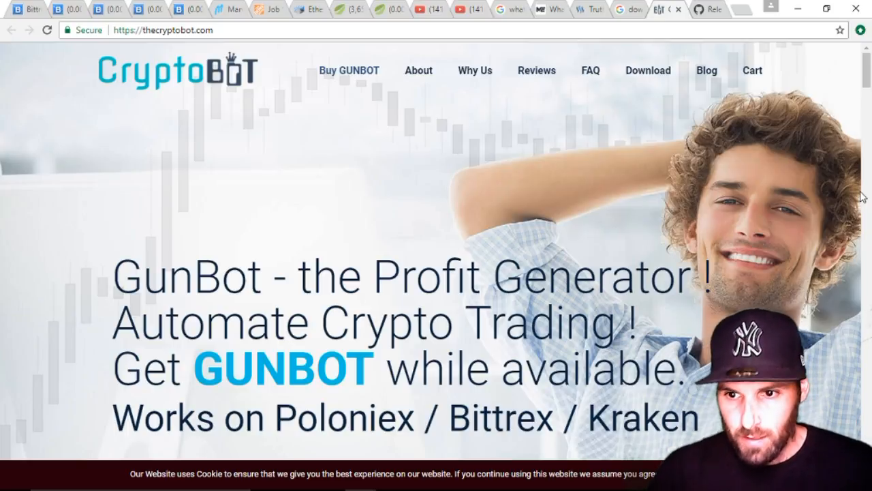
Step: Examine the GunBot license prices and the additional products offered on the CryptoBot home page
{"action": "left_click_drag", "start_coordinate": [867, 80], "coordinate": [866, 151]}
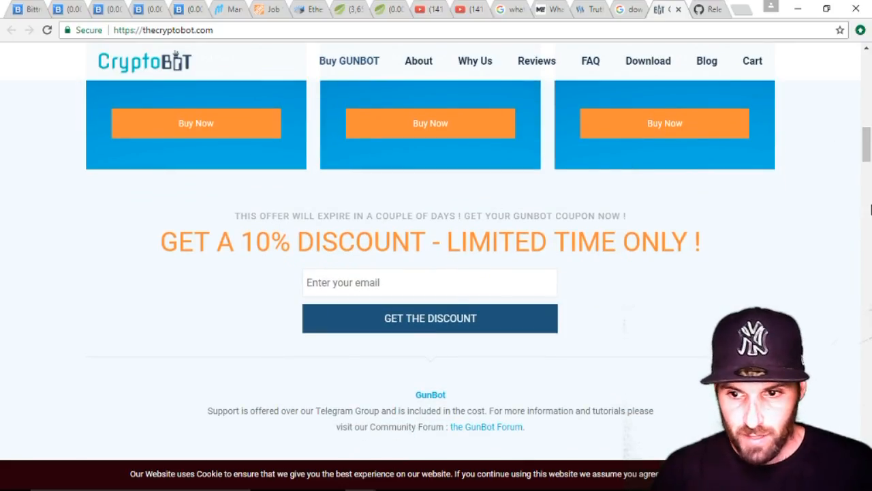
{"action": "left_click_drag", "start_coordinate": [869, 146], "coordinate": [870, 133]}
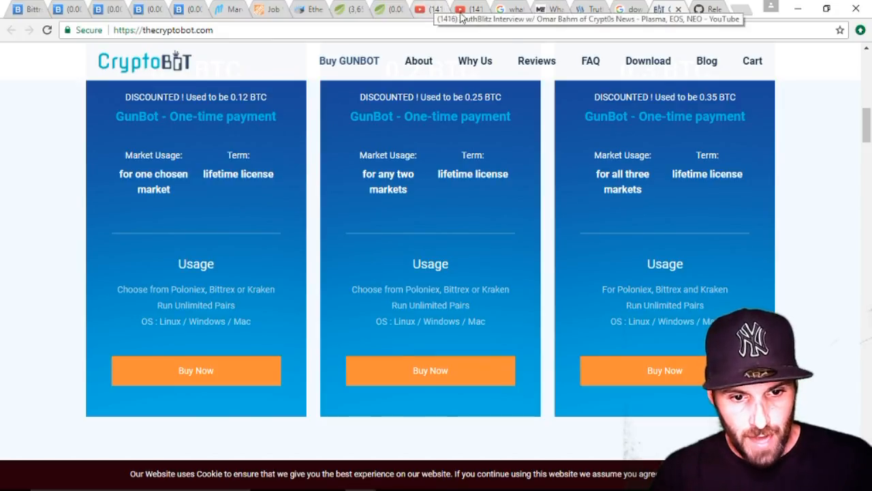
{"action": "mouse_move", "coordinate": [869, 129]}
{"action": "left_mouse_down"}
{"action": "mouse_move", "coordinate": [870, 112]}
{"action": "mouse_move", "coordinate": [869, 126]}
{"action": "left_mouse_up"}
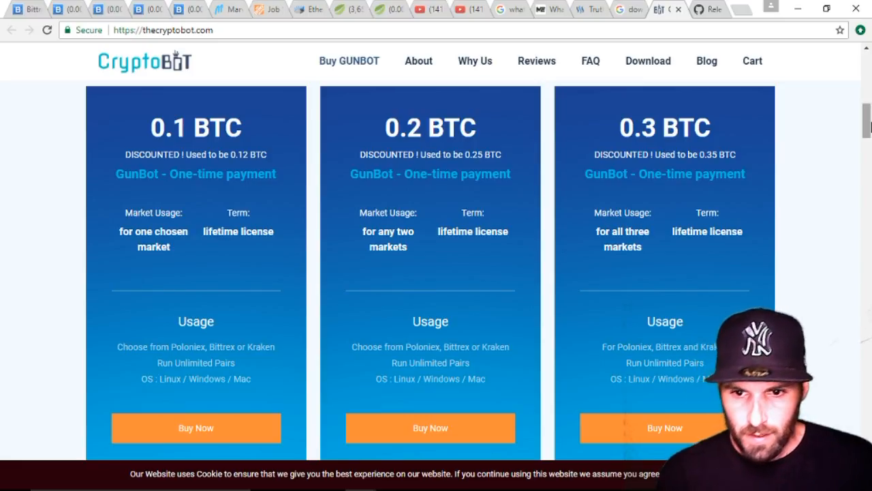
{"action": "left_click_drag", "start_coordinate": [869, 124], "coordinate": [868, 189]}
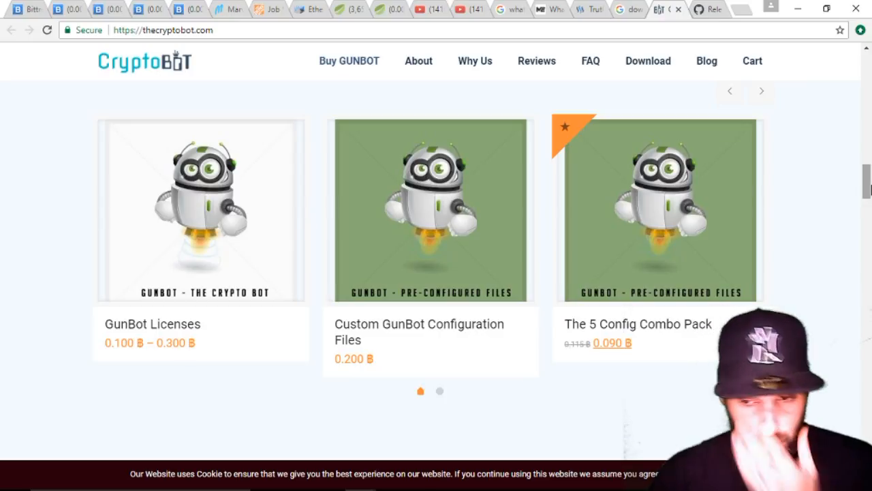
{"action": "left_click_drag", "start_coordinate": [869, 189], "coordinate": [871, 71]}
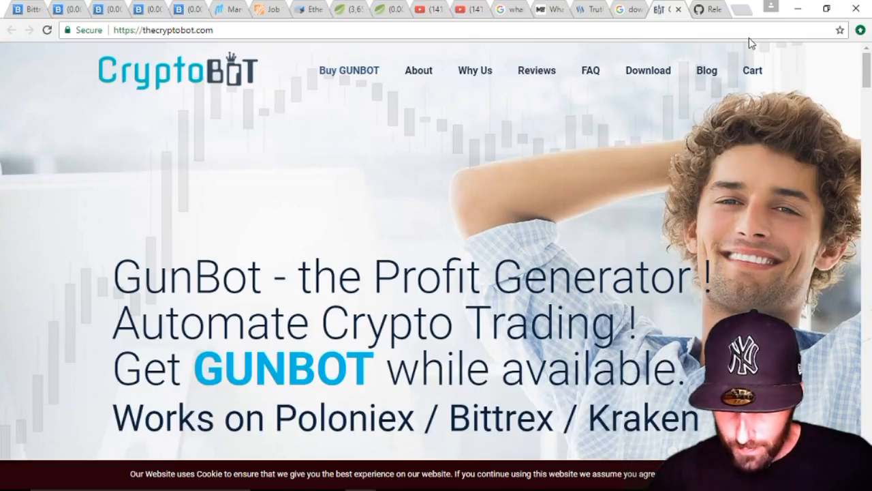
Step: Open the GunBot download page, close the duplicate GitHub releases tab and find the Gunbot 3.3.2 - Poloniex/Bittrex Patch release
{"action": "left_click", "coordinate": [658, 76]}
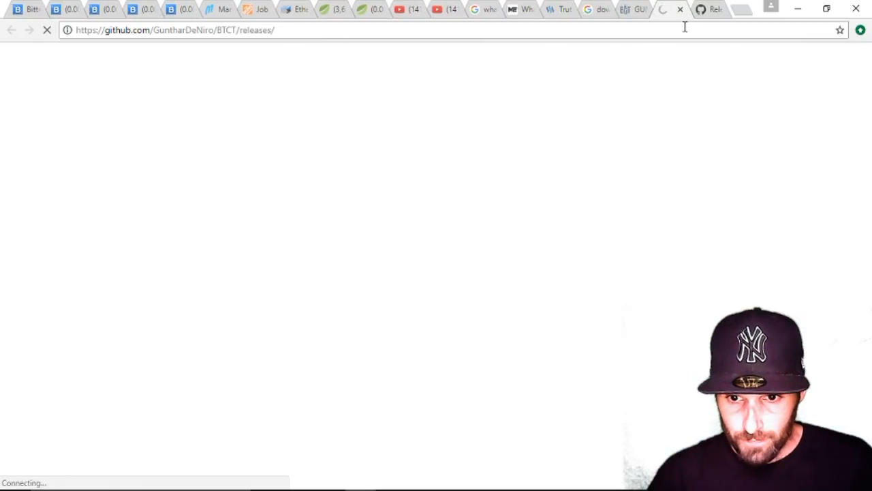
{"action": "left_click", "coordinate": [714, 12]}
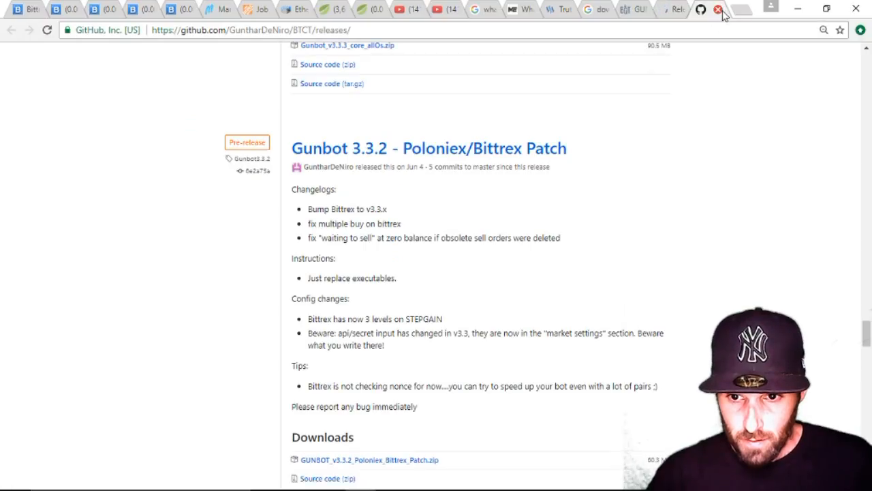
{"action": "left_click", "coordinate": [720, 10]}
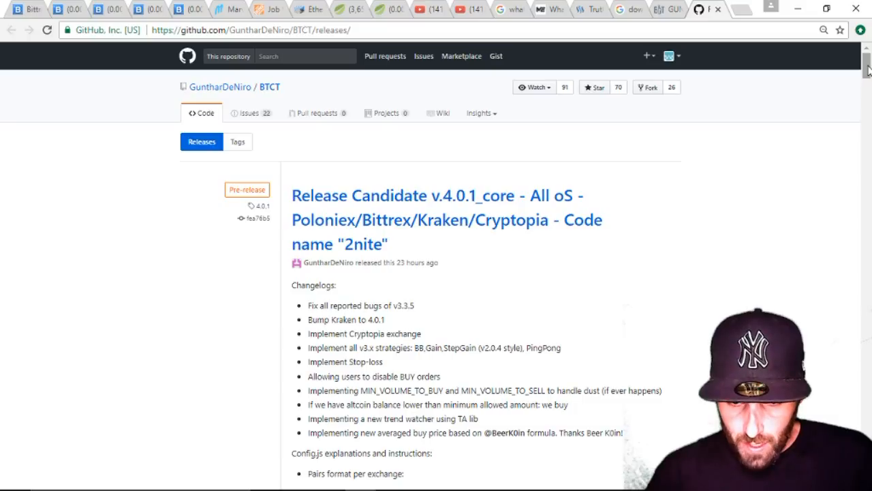
{"action": "left_click_drag", "start_coordinate": [866, 69], "coordinate": [867, 342]}
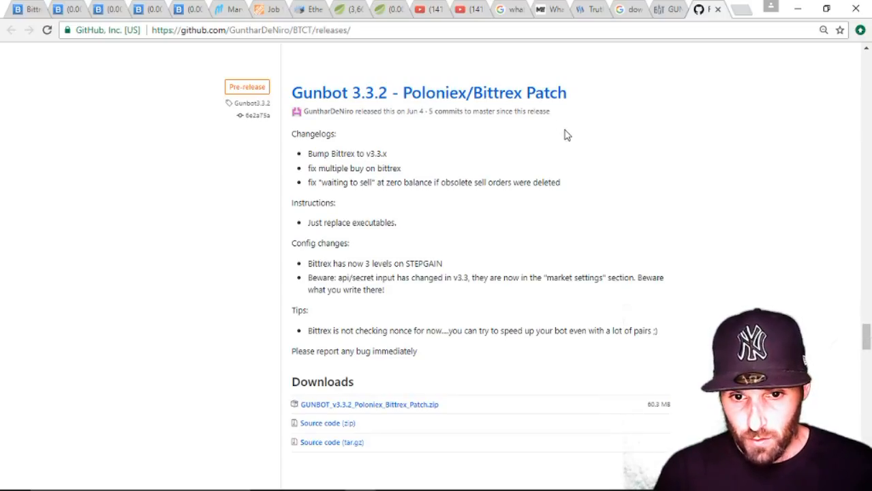
Step: Minimize the open windows, place the extracted GUNBOT_v3.3.2_Poloniex_Bittrex_Patch folder near its zip on the desktop and open it
{"action": "left_click", "coordinate": [797, 9]}
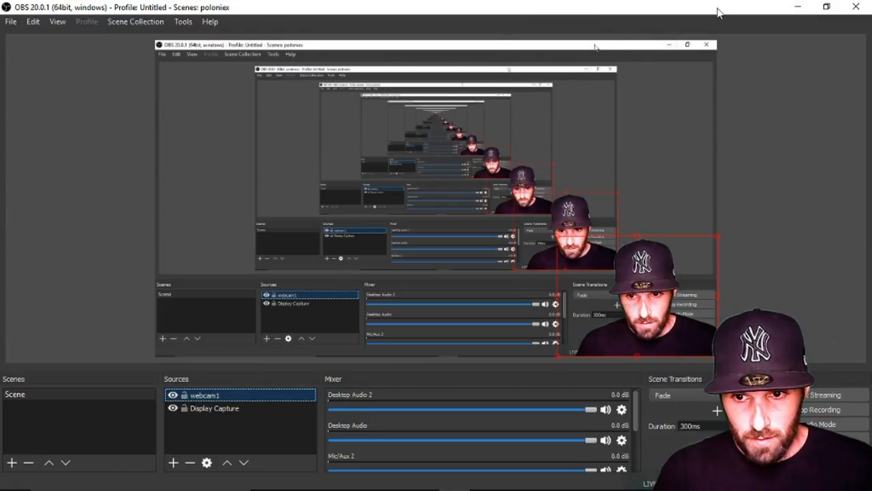
{"action": "left_click", "coordinate": [797, 7]}
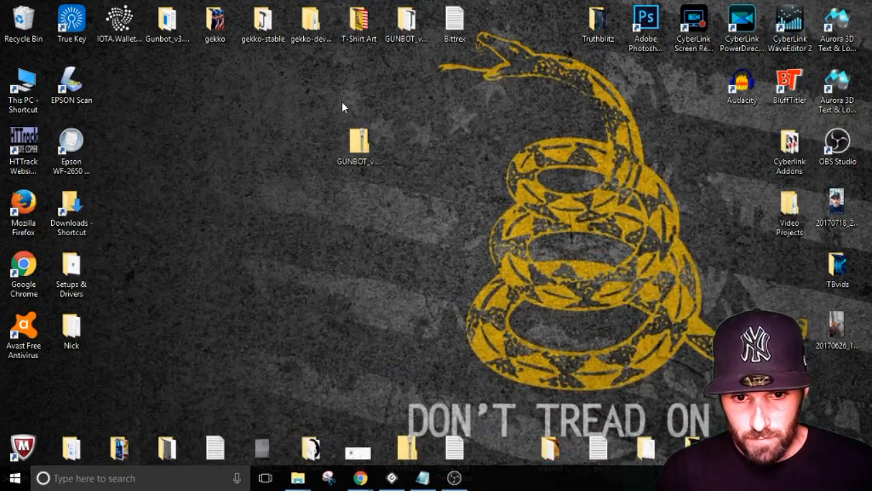
{"action": "left_click", "coordinate": [371, 149]}
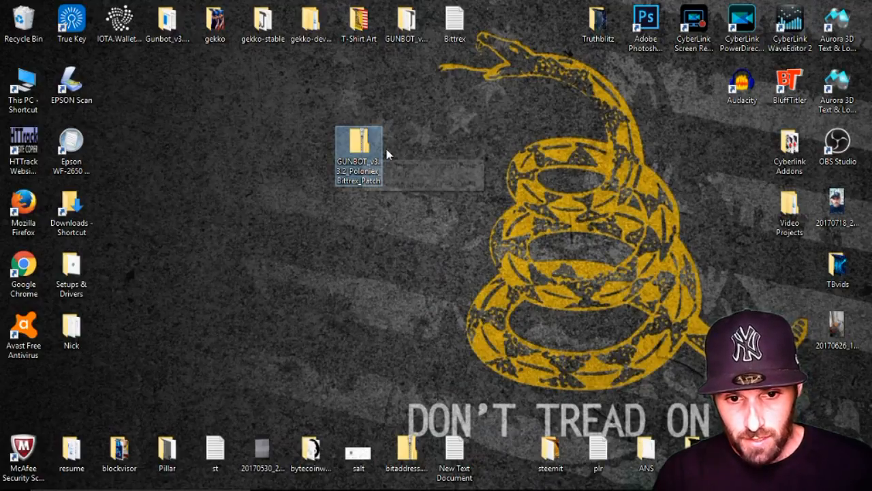
{"action": "left_click_drag", "start_coordinate": [409, 15], "coordinate": [410, 133]}
{"action": "double_click", "coordinate": [409, 133]}
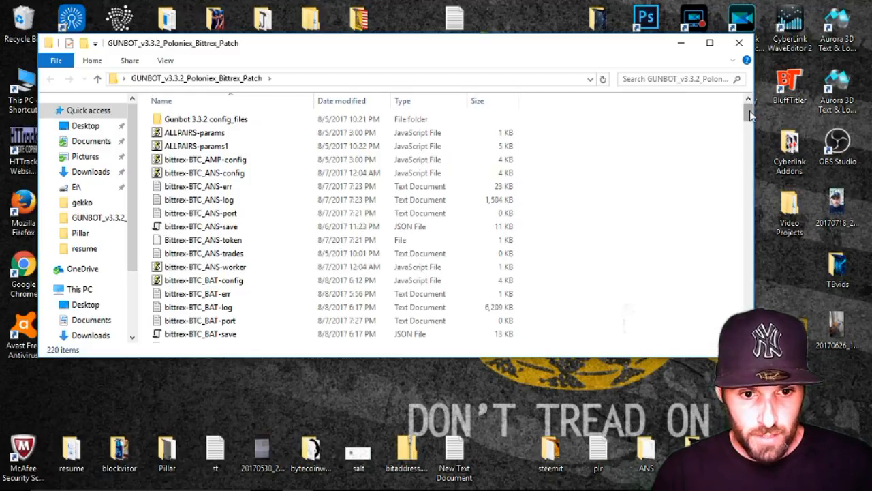
Step: Launch the GUNBOT application from the patch folder and decline starting all previously running trades
{"action": "left_click_drag", "start_coordinate": [750, 110], "coordinate": [749, 118]}
{"action": "left_click_drag", "start_coordinate": [750, 118], "coordinate": [749, 341]}
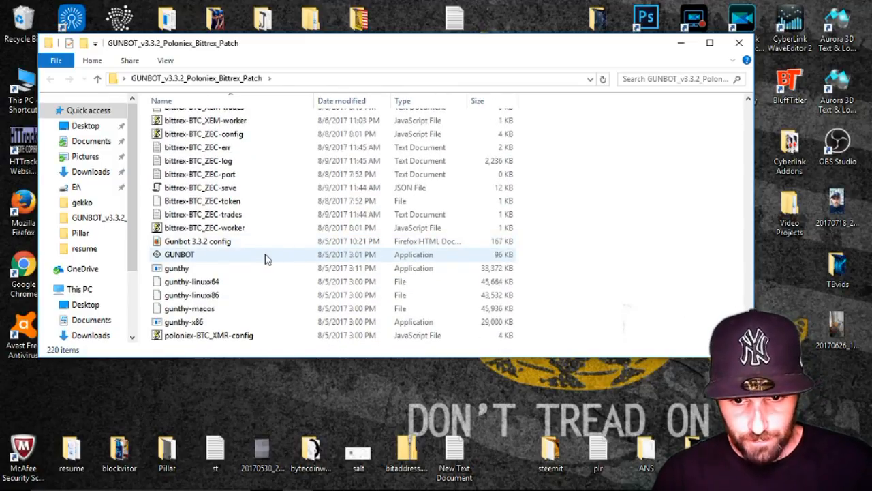
{"action": "mouse_move", "coordinate": [267, 259]}
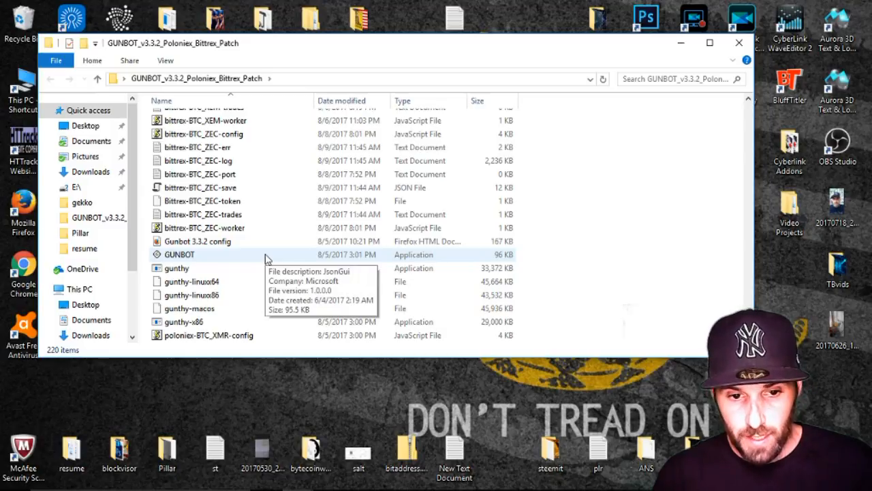
{"action": "double_click", "coordinate": [266, 258]}
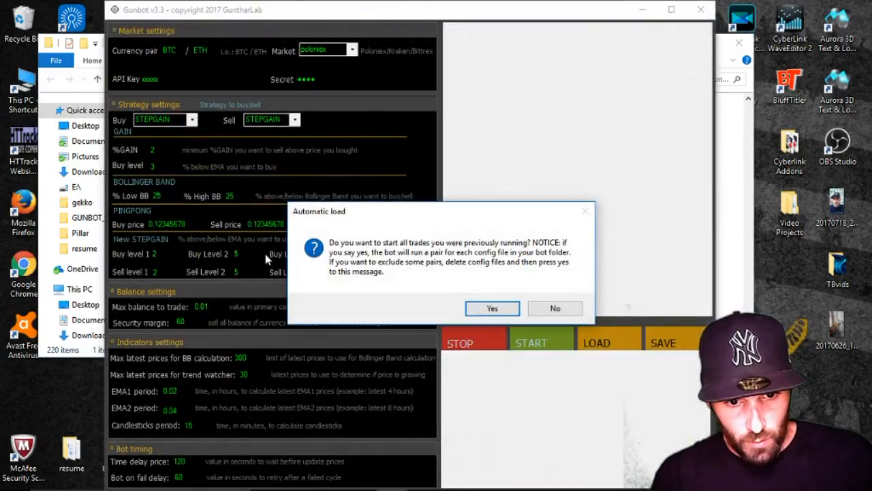
{"action": "left_click", "coordinate": [555, 308]}
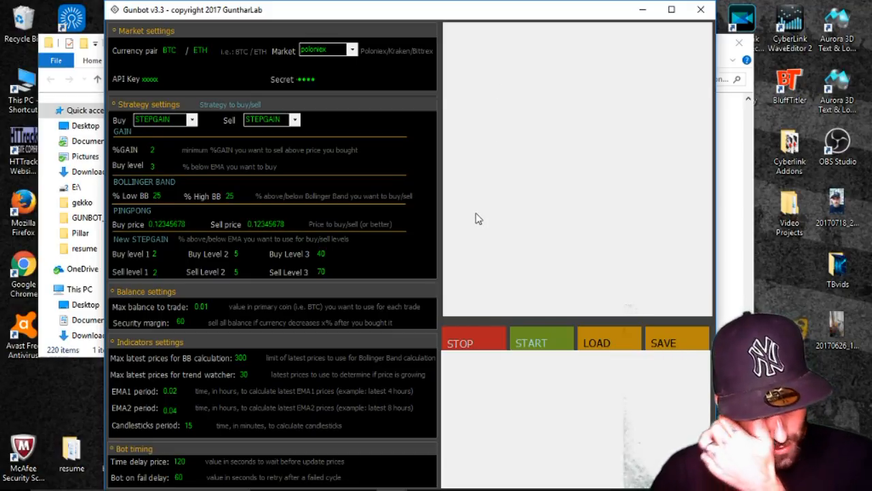
Step: Switch to Chrome and open the account settings on the Bittrex site, where API Keys are managed
{"action": "mouse_move", "coordinate": [477, 489]}
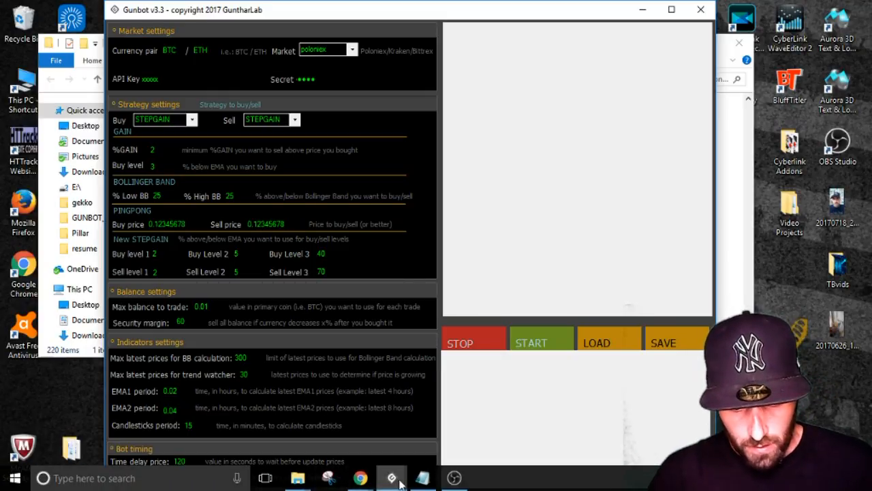
{"action": "mouse_move", "coordinate": [360, 480]}
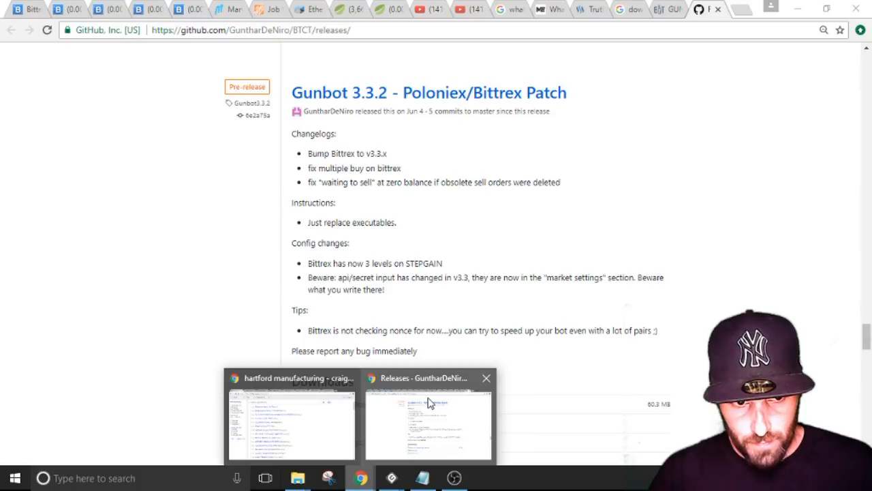
{"action": "left_click", "coordinate": [429, 402]}
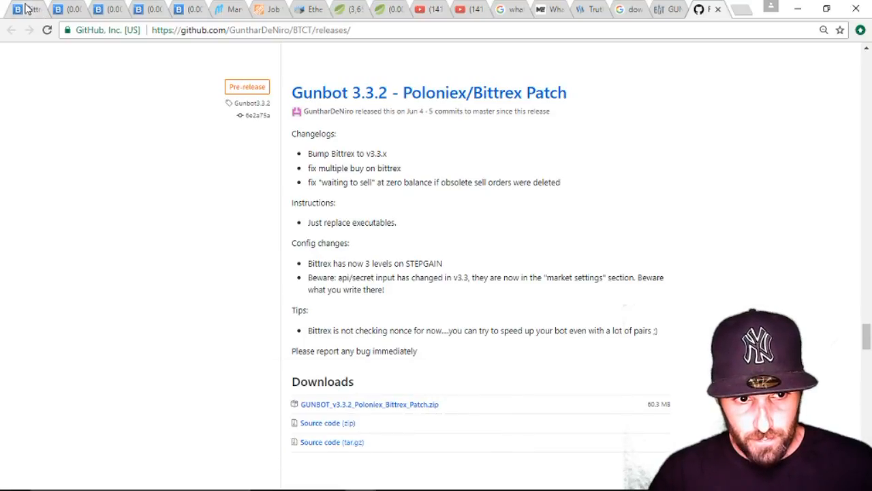
{"action": "left_click", "coordinate": [26, 9]}
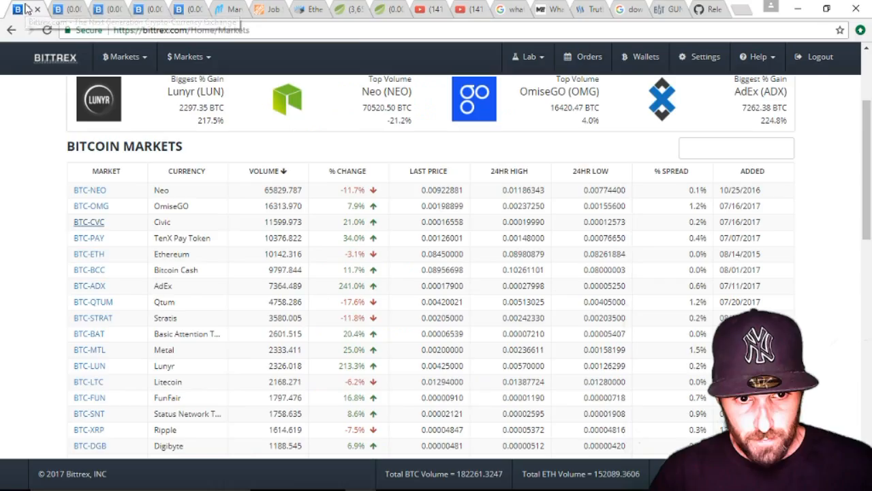
{"action": "left_click", "coordinate": [708, 66]}
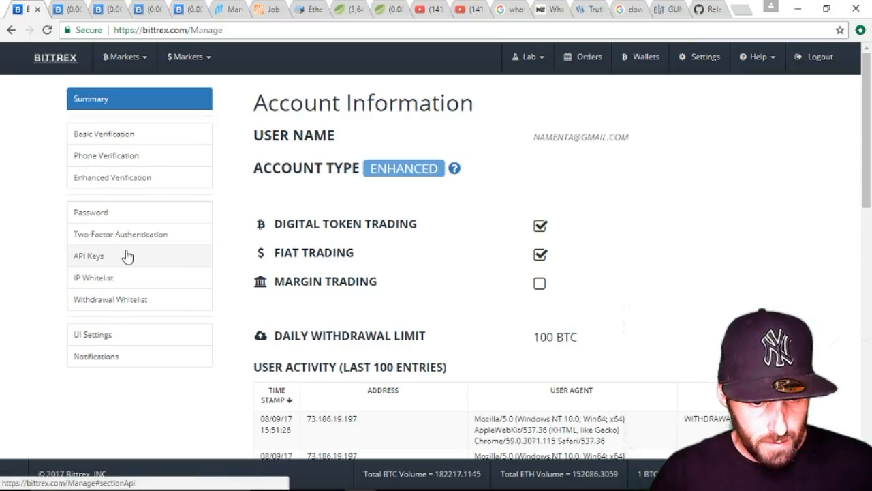
Step: Add the 0.1 BTC GunBot One Market License to the cart on the CryptoBot site and review the cart
{"action": "left_click", "coordinate": [664, 9]}
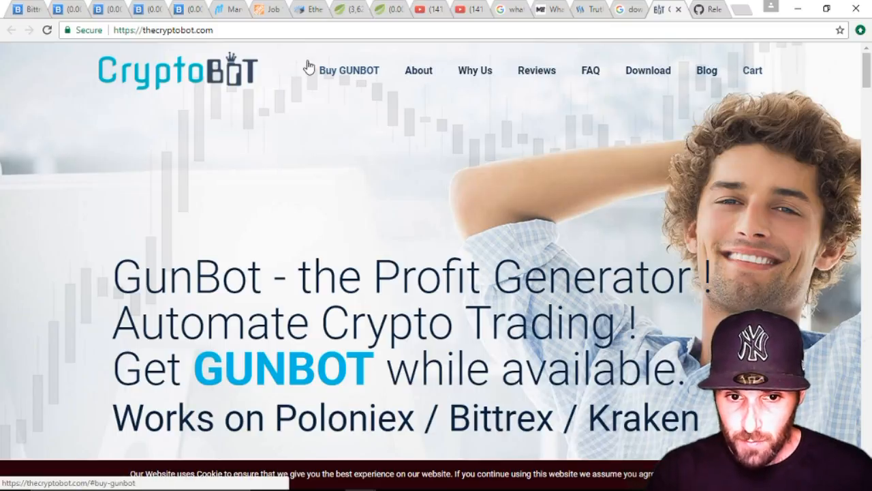
{"action": "left_click", "coordinate": [351, 77]}
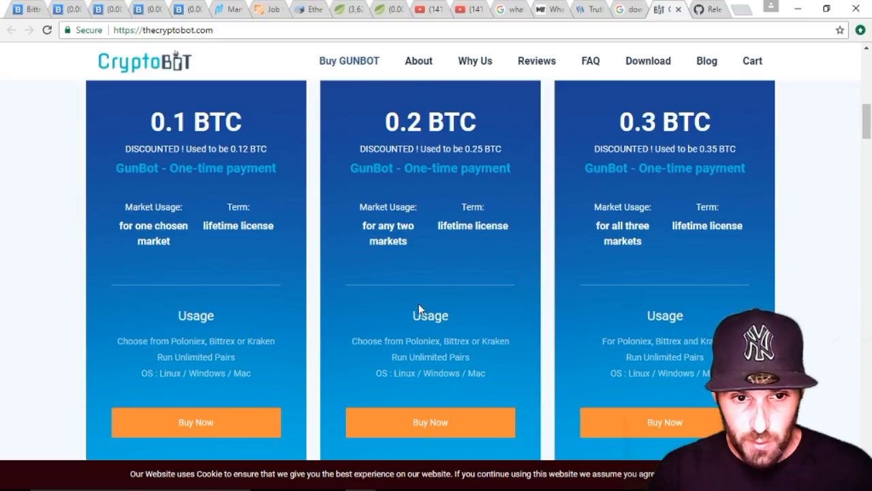
{"action": "left_click", "coordinate": [206, 423]}
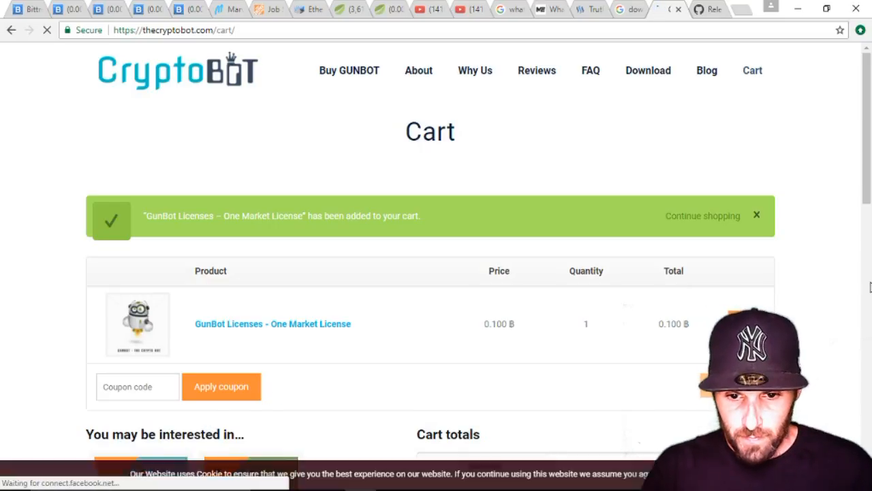
{"action": "left_click_drag", "start_coordinate": [870, 129], "coordinate": [870, 182]}
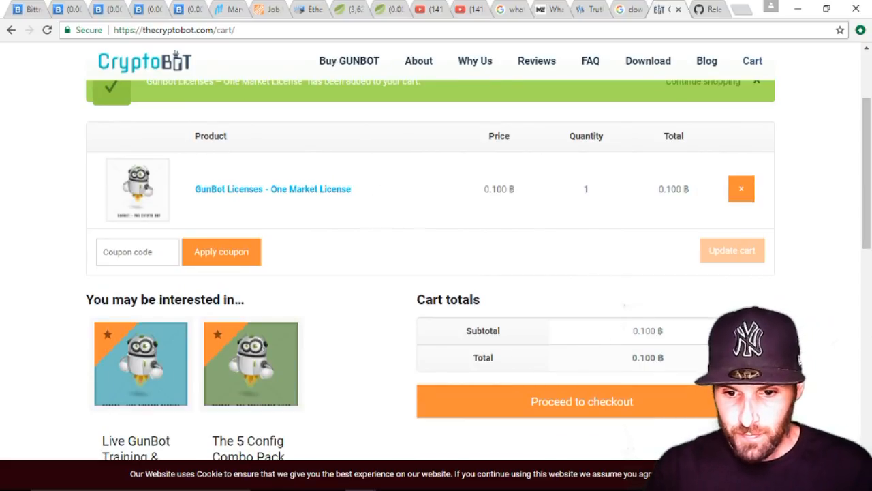
{"action": "mouse_move", "coordinate": [870, 180]}
{"action": "left_mouse_down"}
{"action": "mouse_move", "coordinate": [869, 233]}
{"action": "mouse_move", "coordinate": [870, 170]}
{"action": "left_mouse_up"}
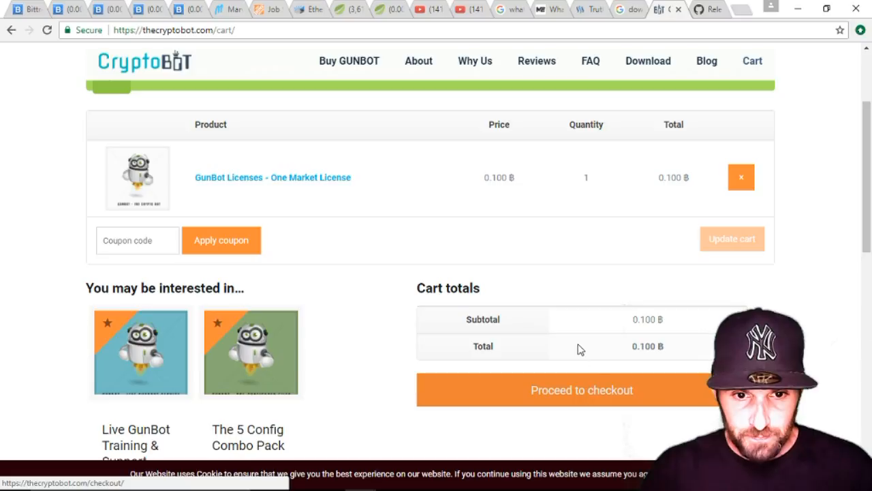
Step: Switch back to the running Gunbot v3.3 settings window
{"action": "mouse_move", "coordinate": [363, 487]}
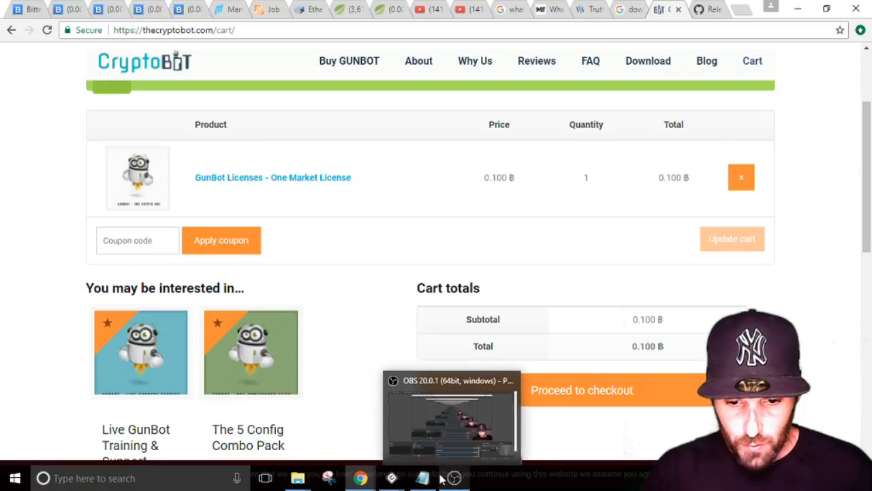
{"action": "mouse_move", "coordinate": [388, 479]}
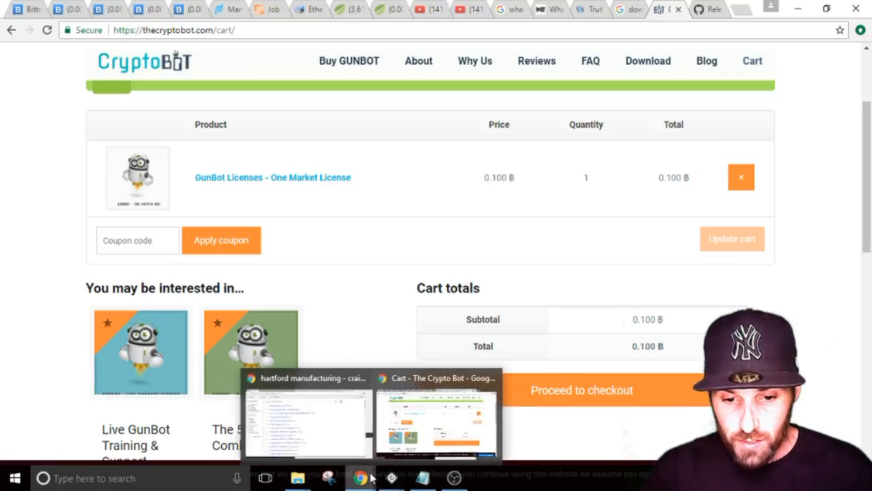
{"action": "mouse_move", "coordinate": [444, 481]}
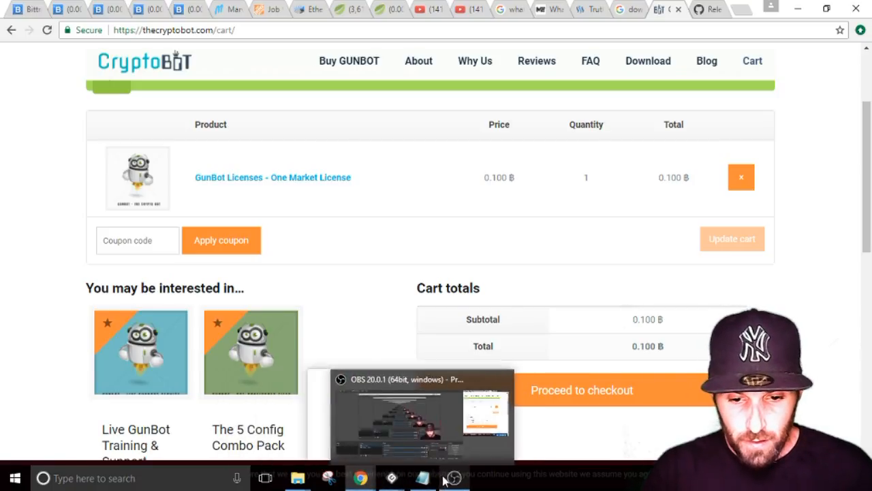
{"action": "left_click", "coordinate": [390, 482]}
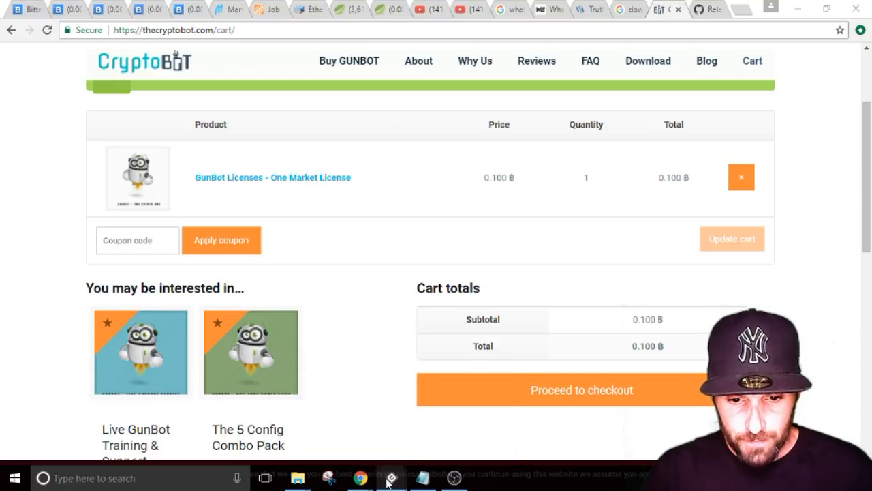
{"action": "left_click", "coordinate": [429, 409]}
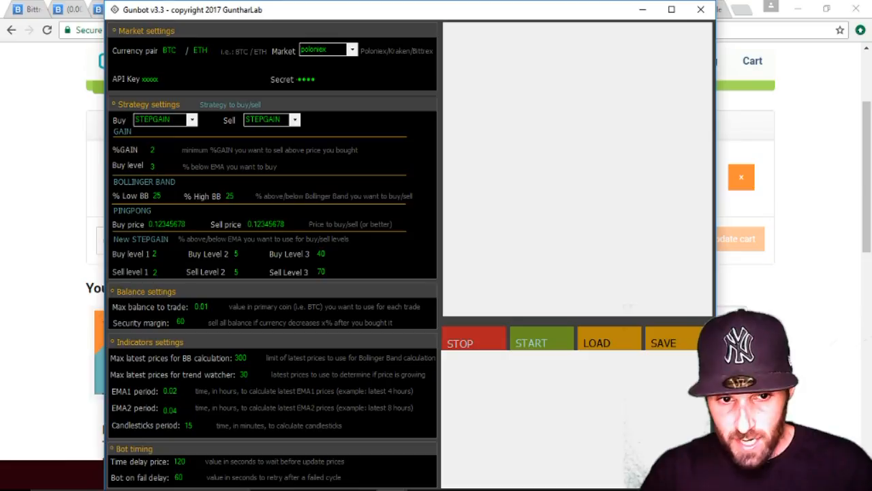
Step: Point out the API Key and Secret fields and set the market to bittrex in the market settings
{"action": "double_click", "coordinate": [150, 79]}
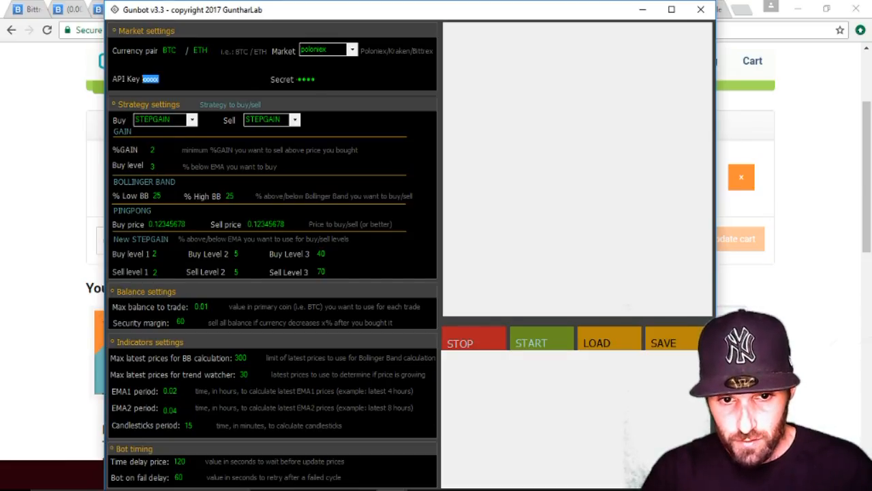
{"action": "left_click_drag", "start_coordinate": [316, 79], "coordinate": [296, 79]}
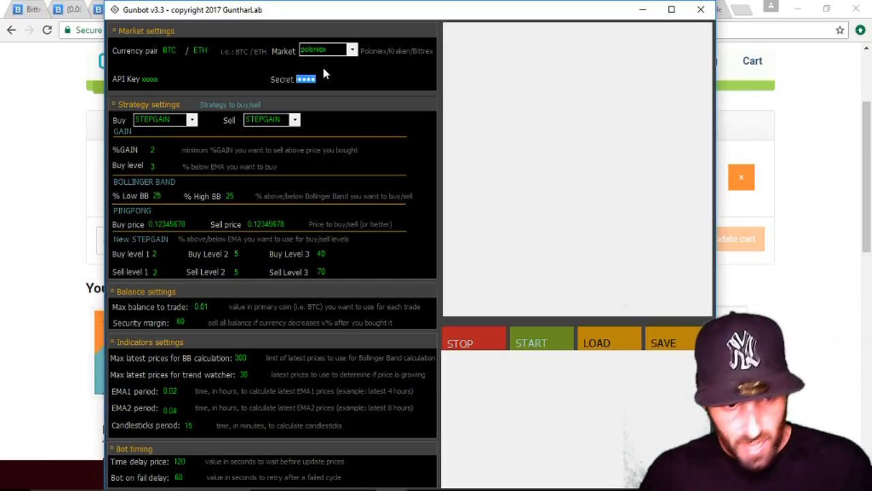
{"action": "double_click", "coordinate": [346, 51]}
{"action": "left_click", "coordinate": [352, 51]}
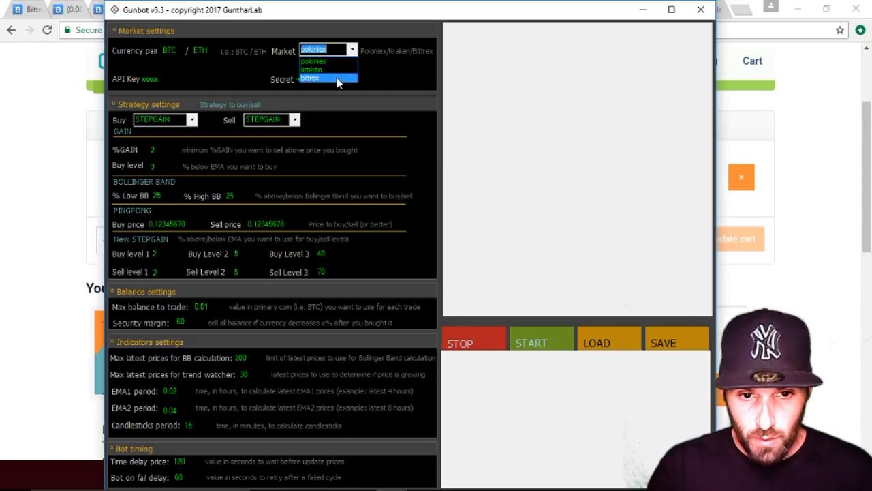
{"action": "left_click", "coordinate": [337, 77]}
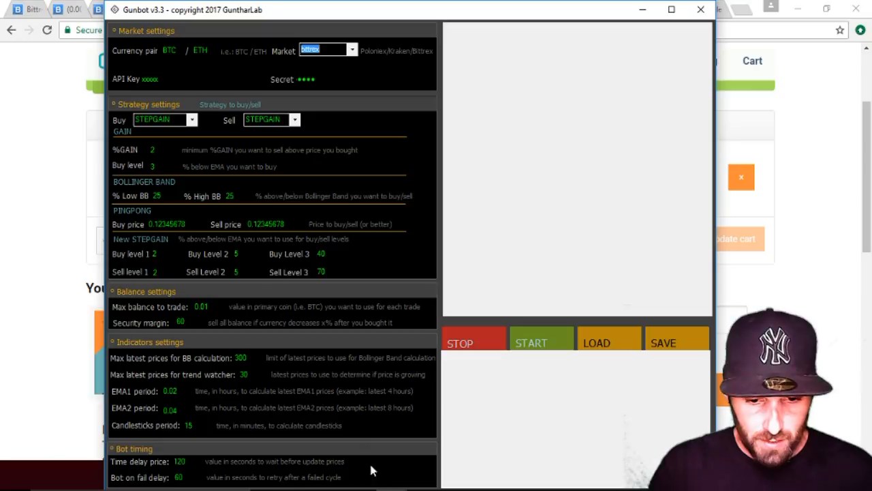
Step: Set both the Buy and the Sell strategy to BB in the strategy settings
{"action": "mouse_move", "coordinate": [373, 485]}
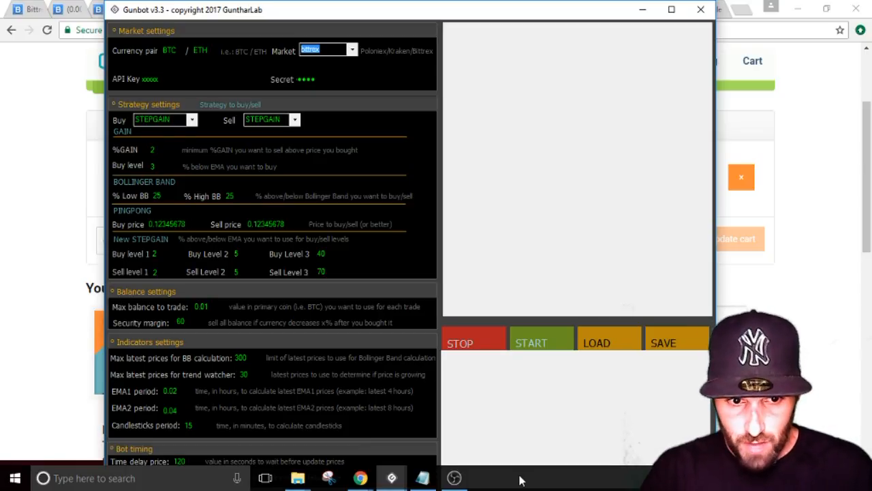
{"action": "left_click", "coordinate": [193, 121]}
{"action": "left_click", "coordinate": [175, 140]}
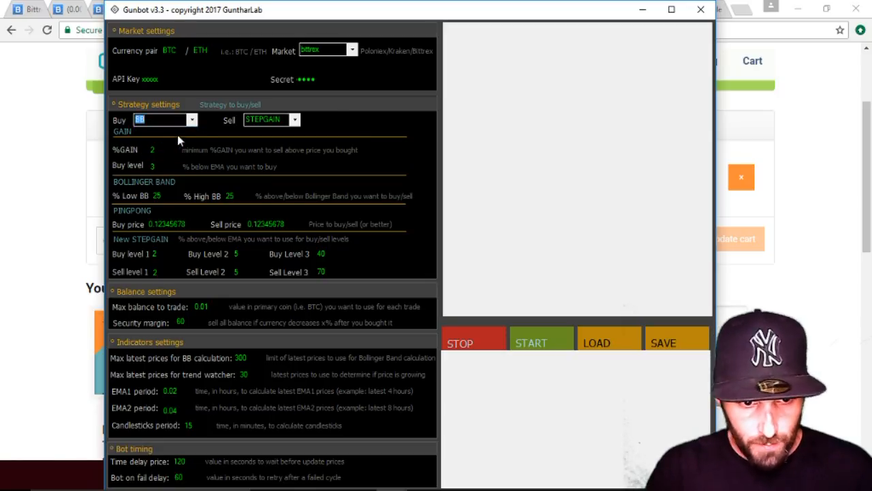
{"action": "left_click", "coordinate": [296, 120]}
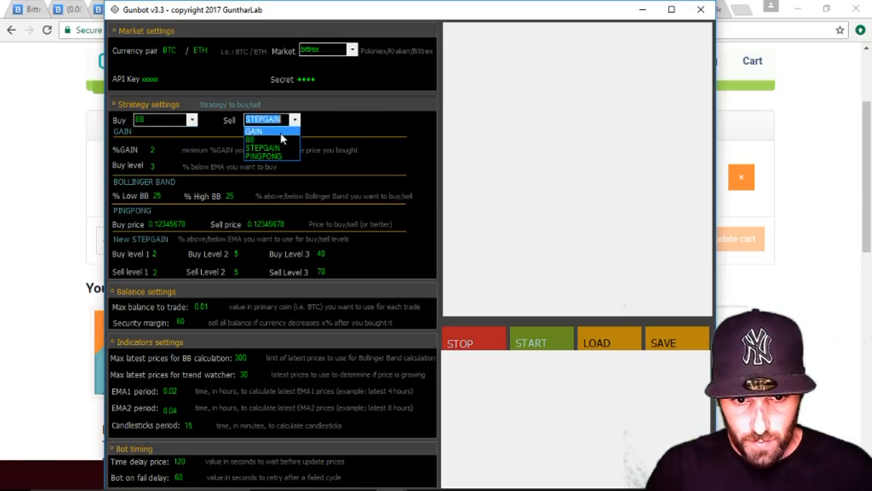
{"action": "left_click", "coordinate": [274, 140]}
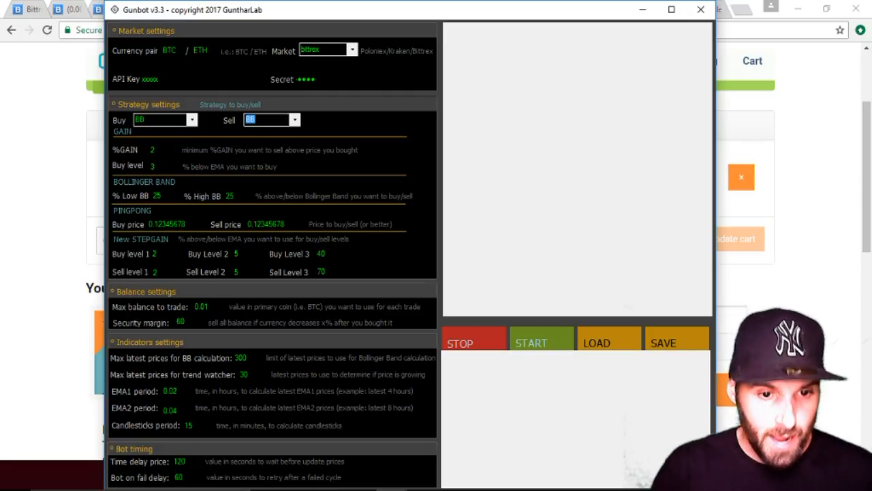
Step: Switch to Chrome and bring up the open Bittrex market page for BTC-OMG
{"action": "key", "text": "alt+Tab"}
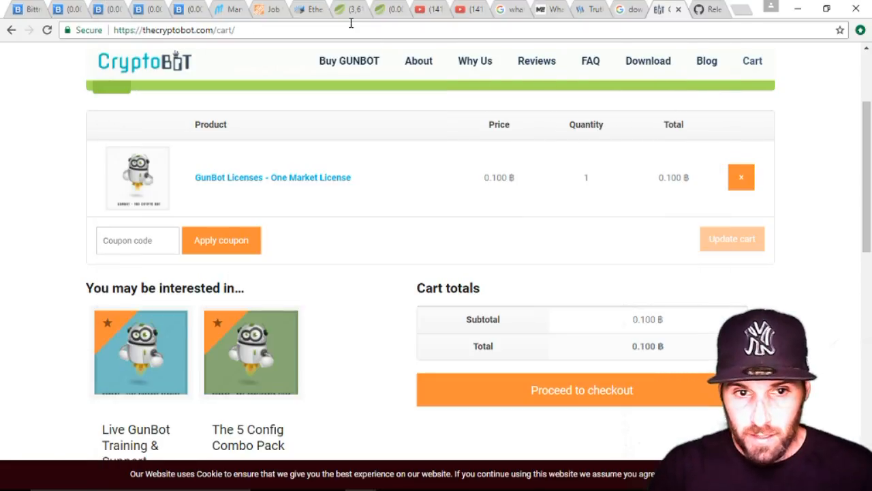
{"action": "left_click", "coordinate": [67, 9]}
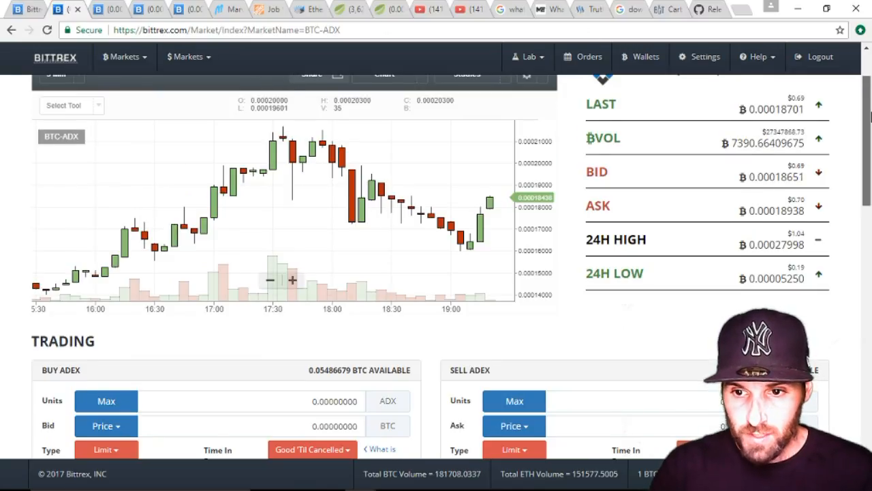
{"action": "scroll", "coordinate": [870, 116], "scroll_direction": "up", "scroll_amount": 1}
{"action": "scroll", "coordinate": [869, 111], "scroll_direction": "down", "scroll_amount": 1}
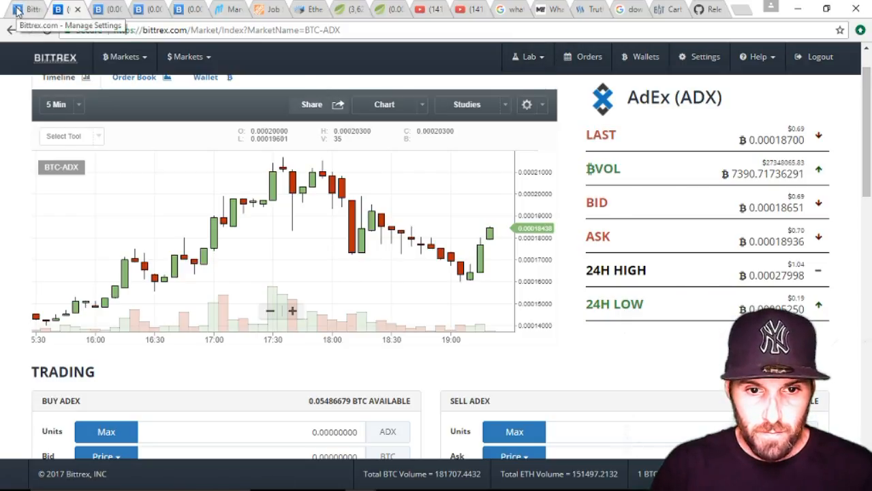
{"action": "left_click", "coordinate": [17, 10]}
{"action": "left_click", "coordinate": [114, 11]}
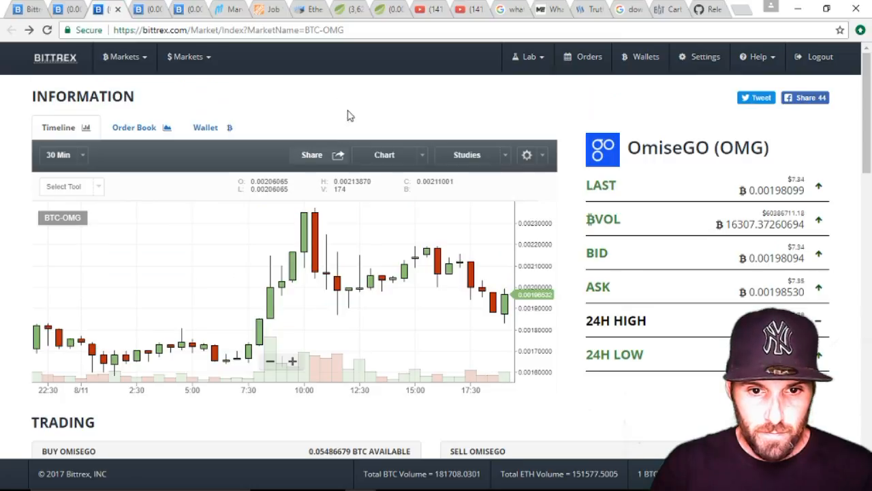
Step: Add a Bollinger Bands study to the BTC-OMG chart, keeping period 20, 2 standard deviations, Simple moving average and channel fill
{"action": "left_click", "coordinate": [423, 158]}
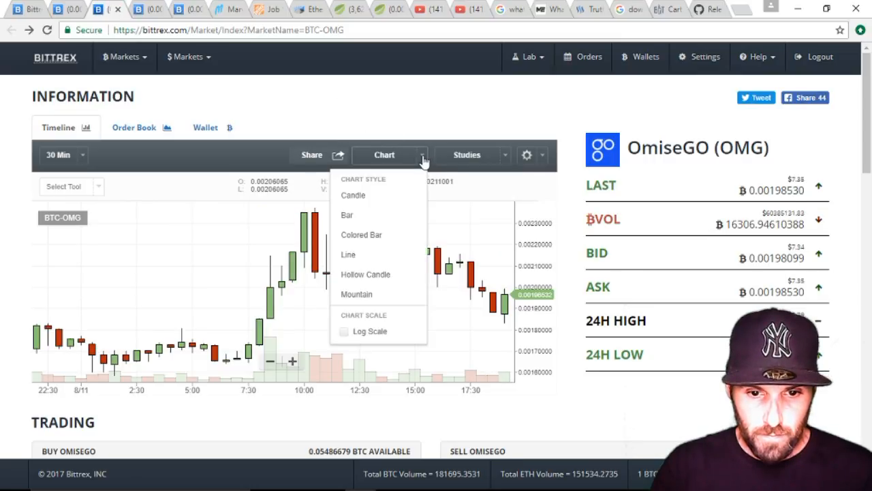
{"action": "left_click", "coordinate": [472, 157]}
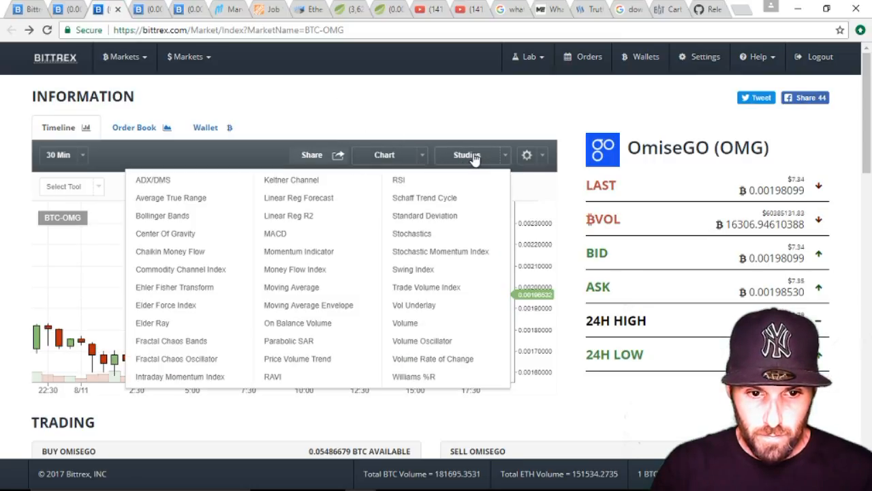
{"action": "left_click", "coordinate": [144, 217]}
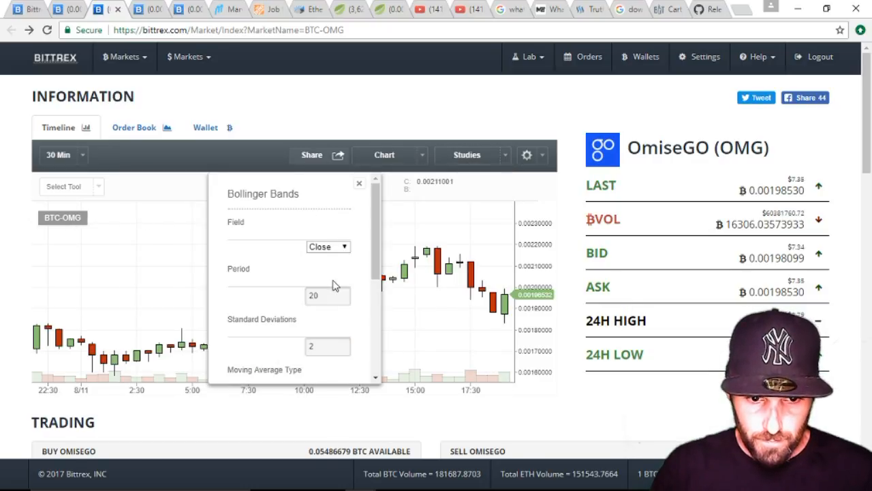
{"action": "left_click_drag", "start_coordinate": [374, 274], "coordinate": [385, 350]}
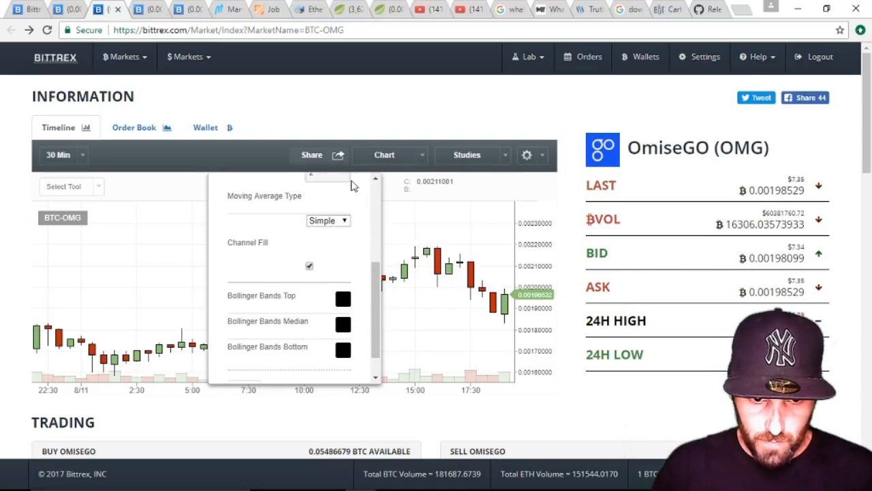
{"action": "left_click_drag", "start_coordinate": [374, 279], "coordinate": [372, 304]}
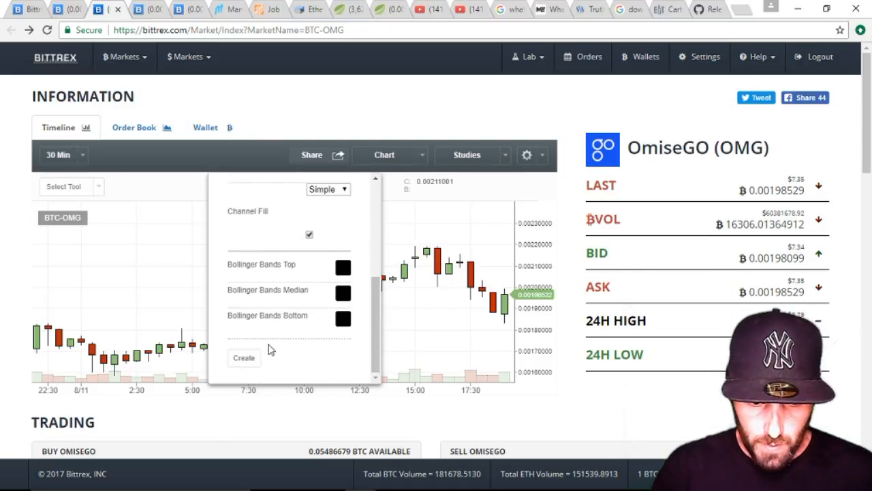
{"action": "left_click", "coordinate": [244, 358]}
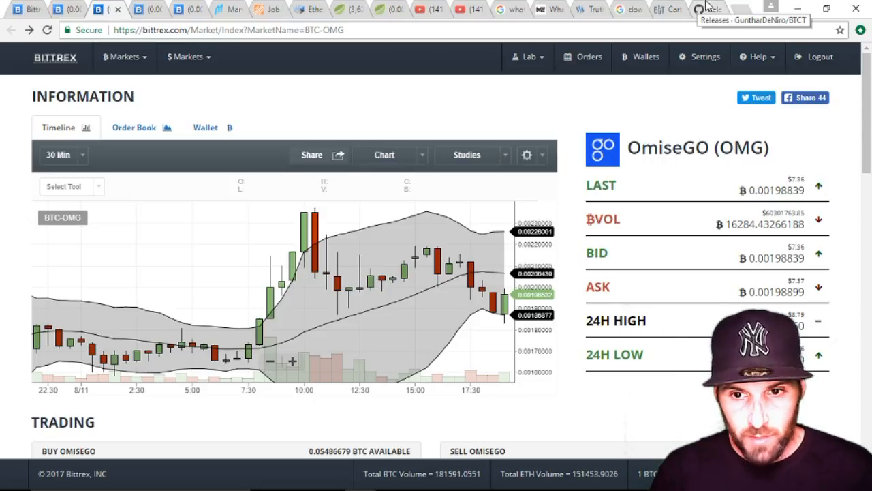
Step: Switch to the other running Gunbot v3.3 window, the one set up for the BTC/ZEC pair
{"action": "left_click", "coordinate": [661, 9]}
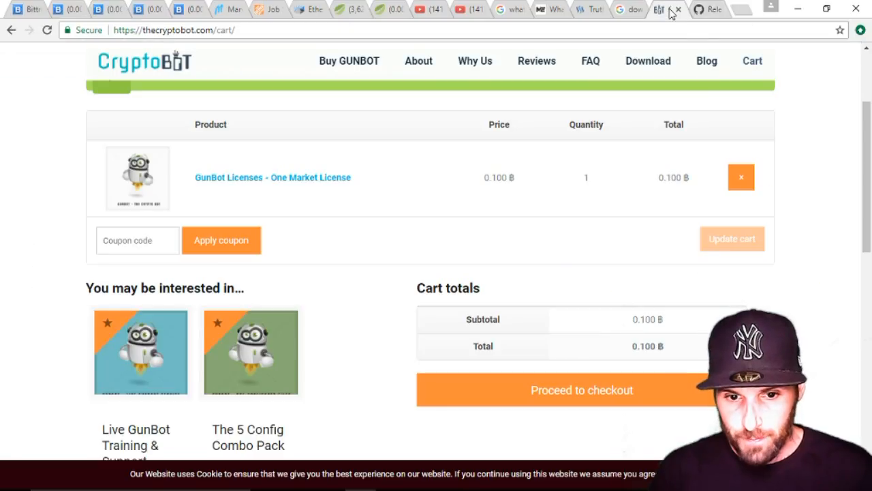
{"action": "mouse_move", "coordinate": [372, 488]}
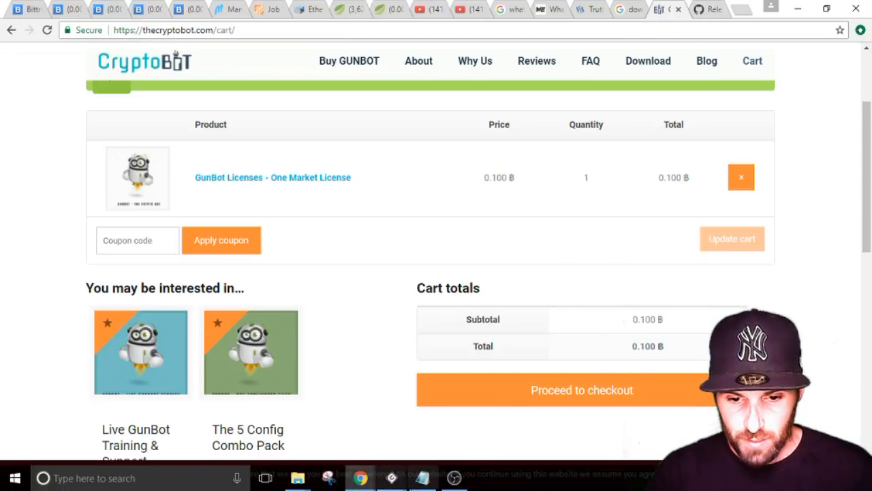
{"action": "mouse_move", "coordinate": [392, 478]}
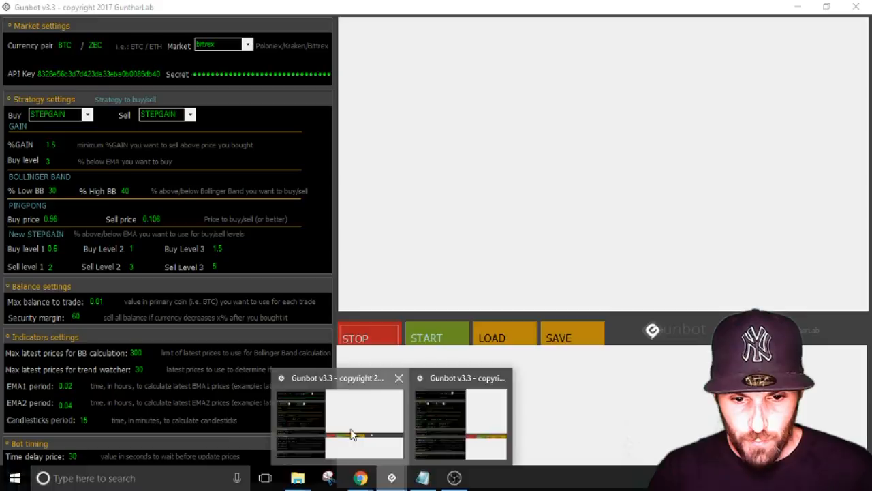
{"action": "left_click", "coordinate": [320, 387]}
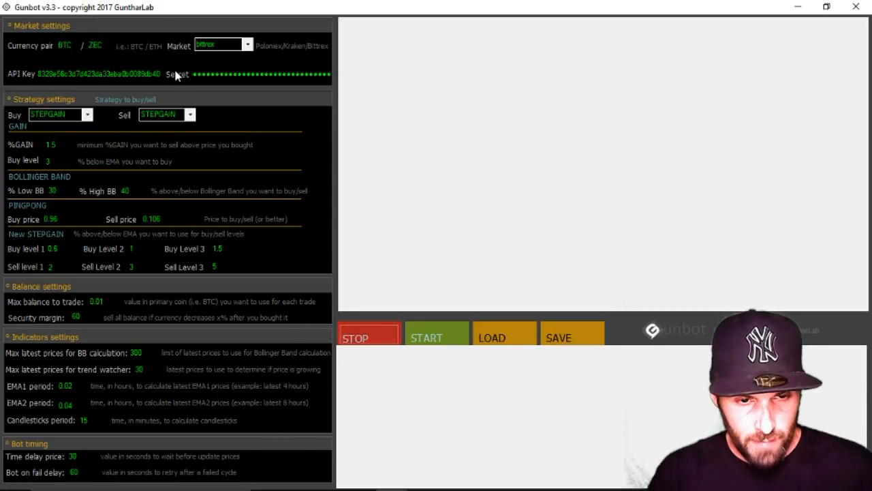